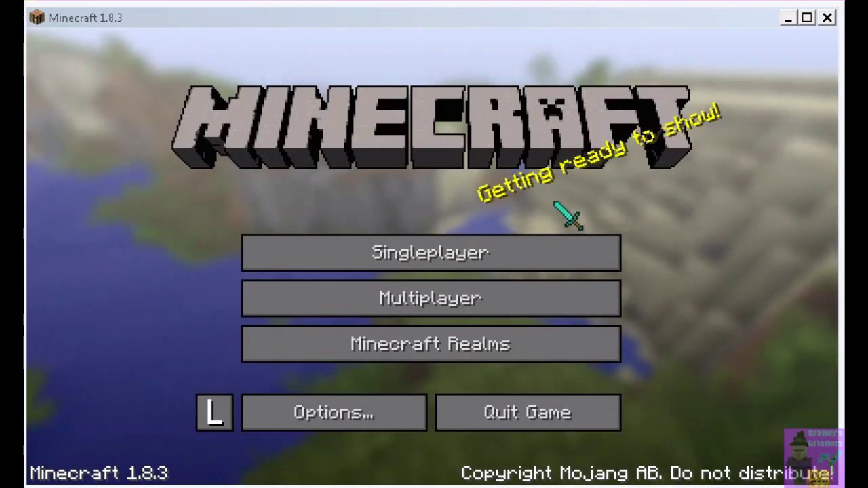
# Load the Butterflies world from the Singleplayer world list.
pyautogui.click(417, 256)
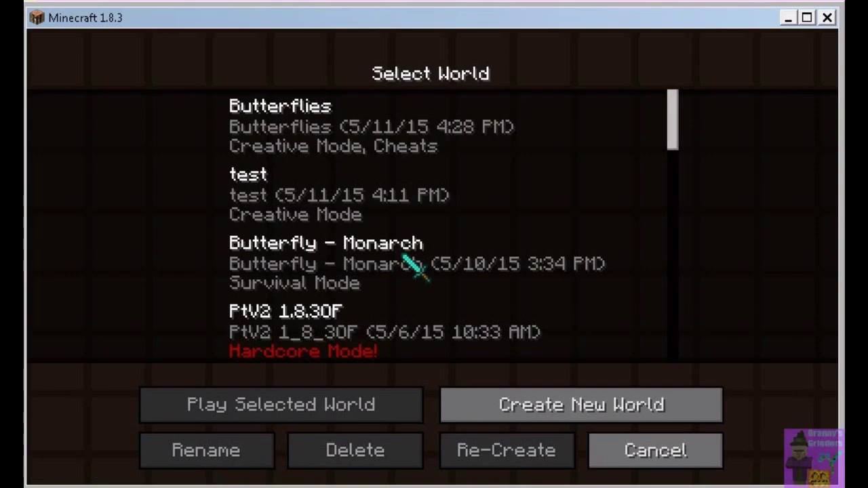
pyautogui.click(330, 129)
pyautogui.click(339, 407)
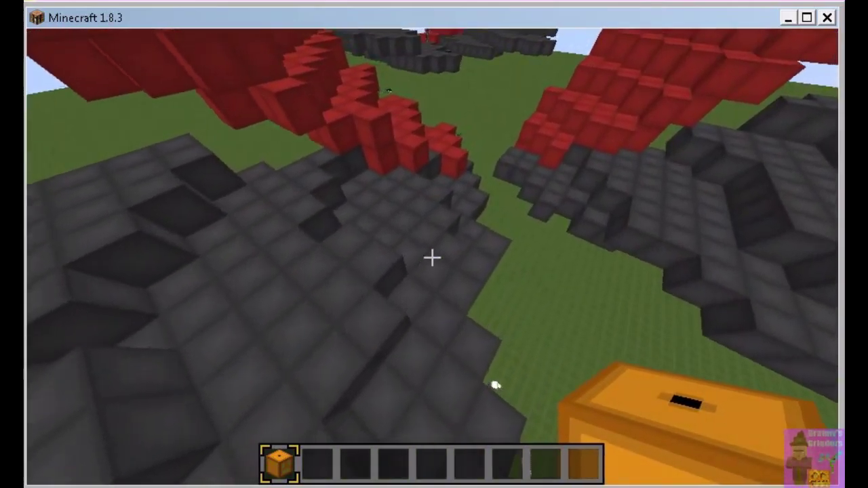
# Pause the game, view the Options screen without changes, and return to the Butterflies world.
pyautogui.press('Escape')
pyautogui.click(372, 312)
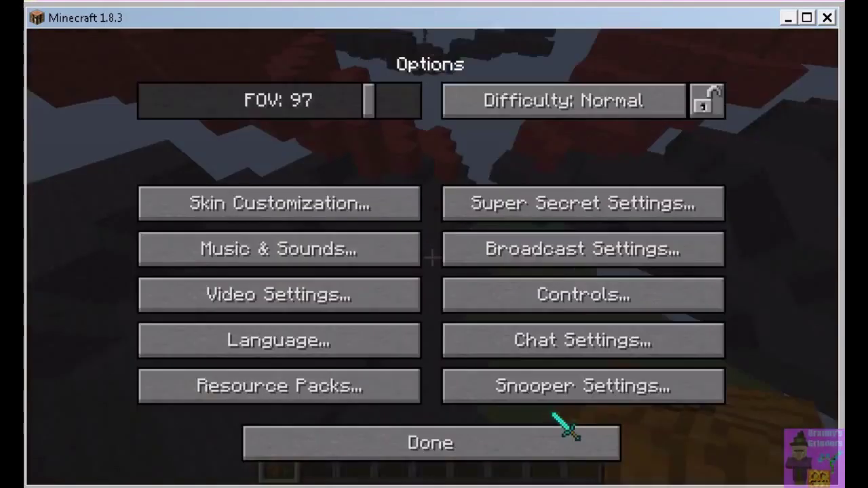
pyautogui.click(483, 449)
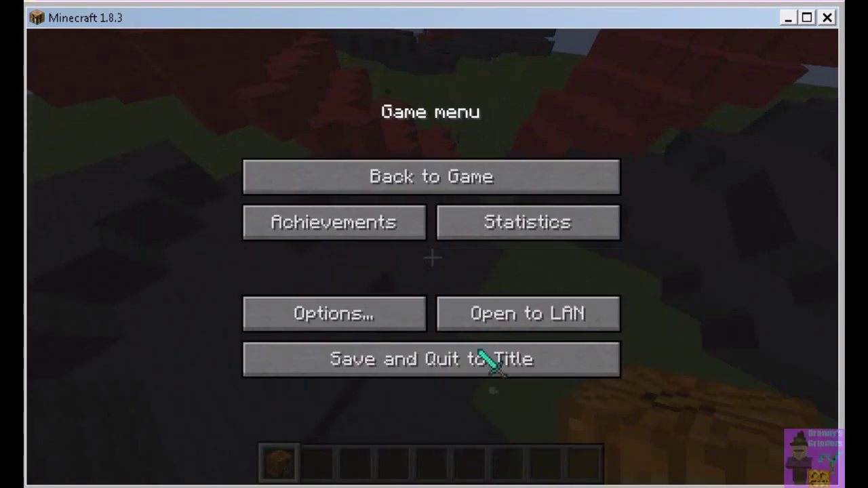
pyautogui.click(444, 181)
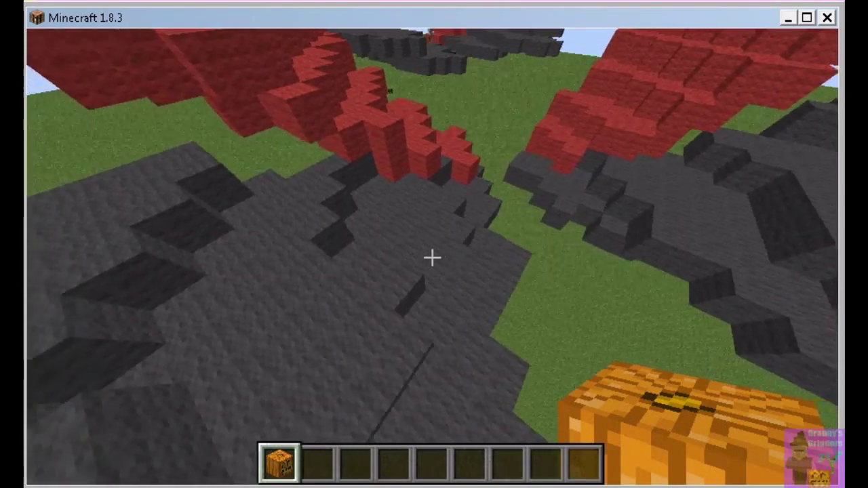
# Fly forward past a butterfly, looking back and up toward the horizon.
pyautogui.press('w')
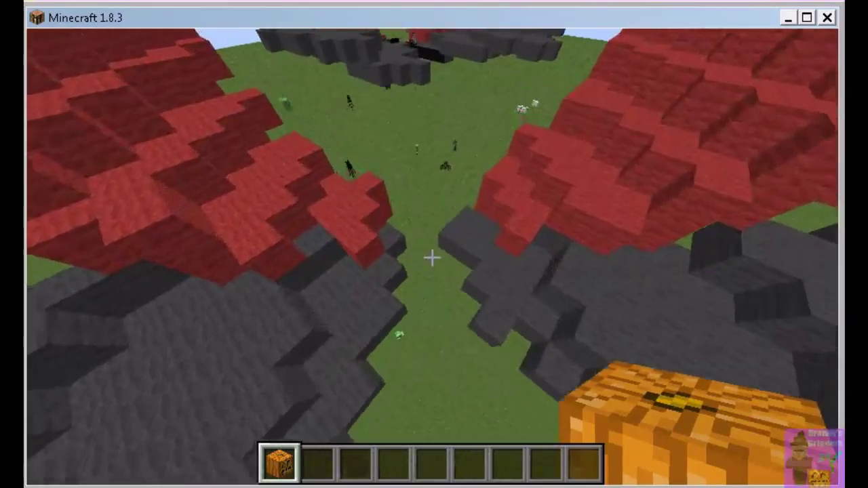
pyautogui.press('w')
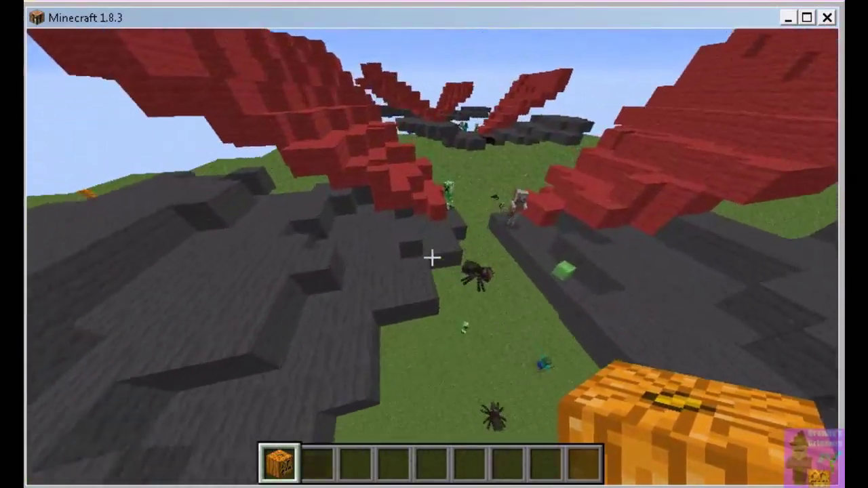
pyautogui.press('w')
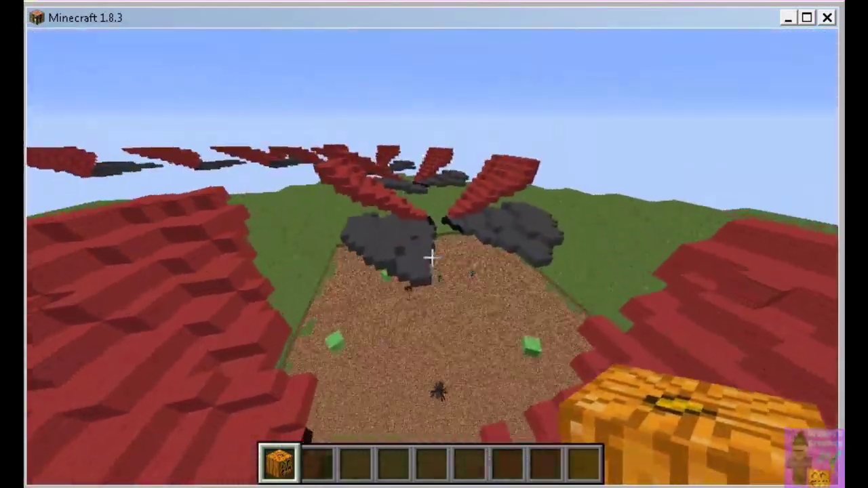
# Fly forward through the butterfly wings toward the grass platform.
pyautogui.press('w')
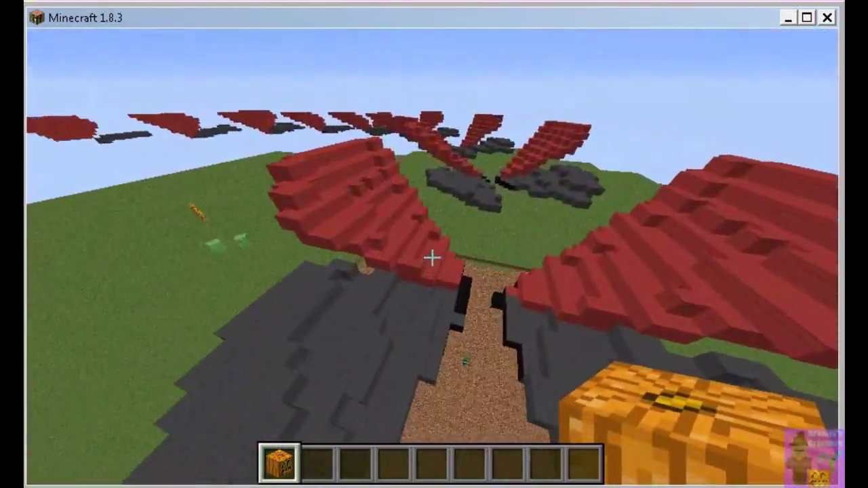
pyautogui.press('w')
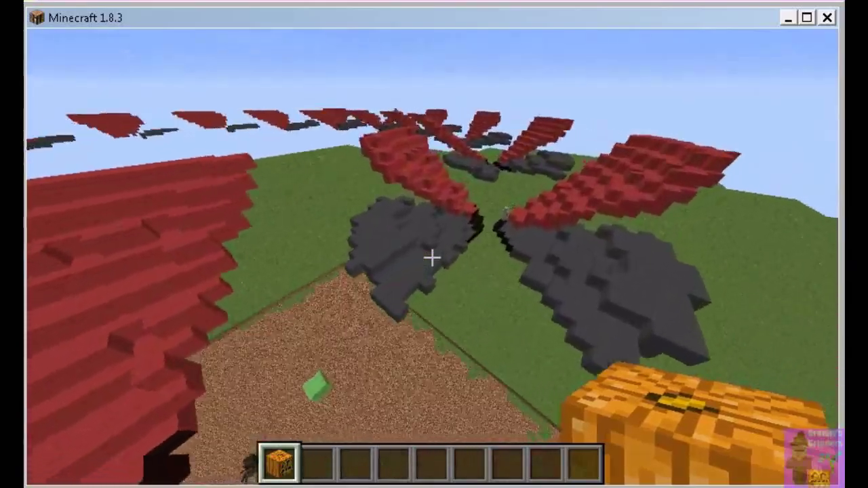
pyautogui.press('w')
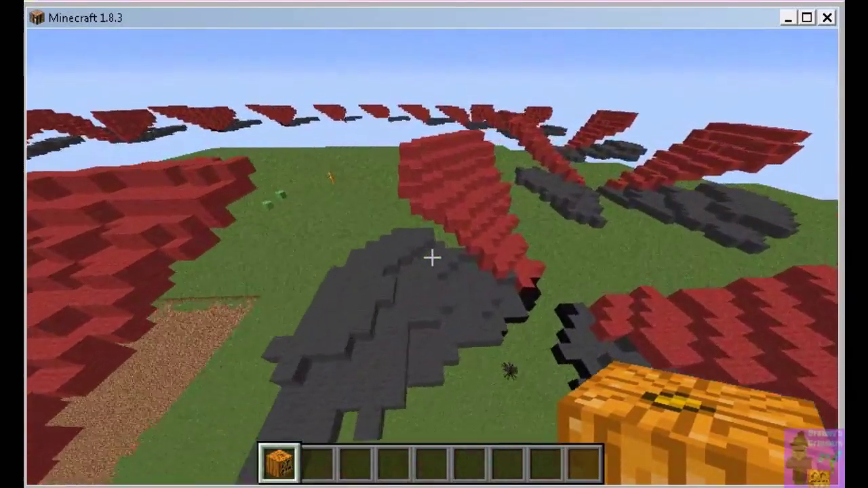
pyautogui.press('w')
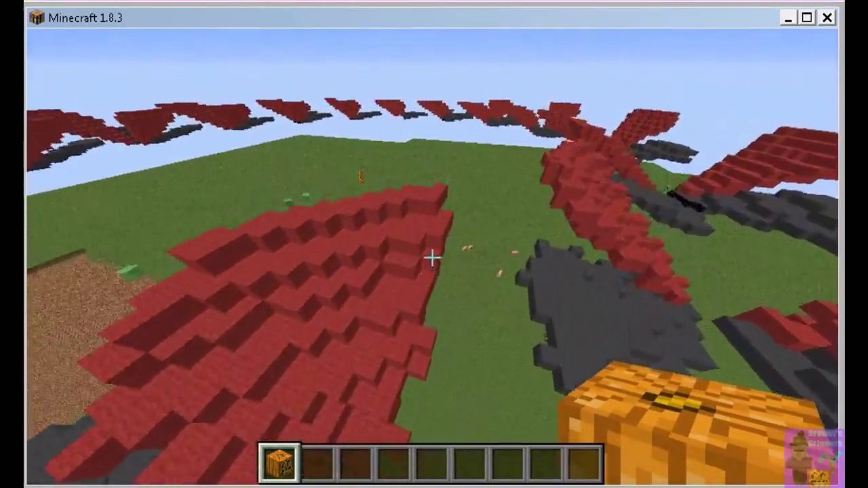
pyautogui.press('w')
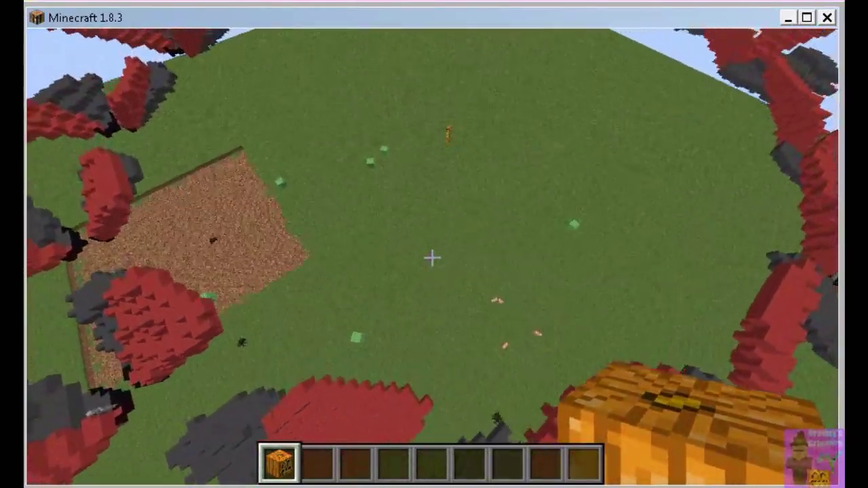
# Climb high above the platform and turn the view around the whole butterfly ring.
pyautogui.press('space')
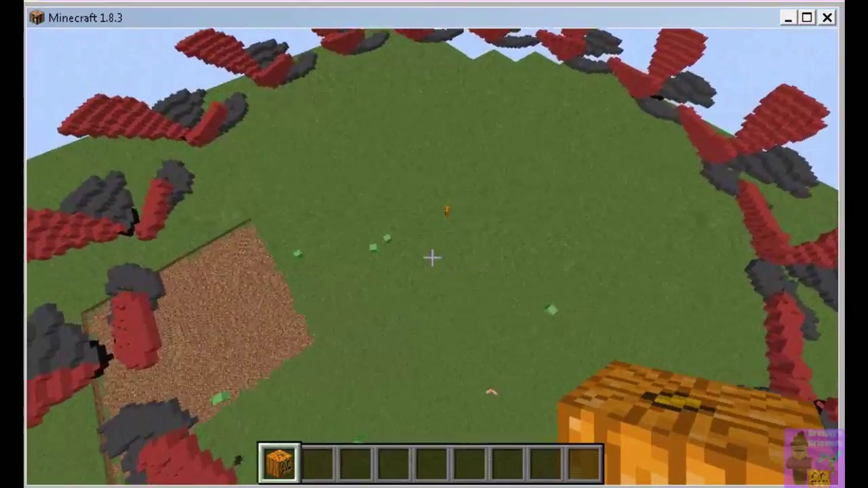
pyautogui.press('space')
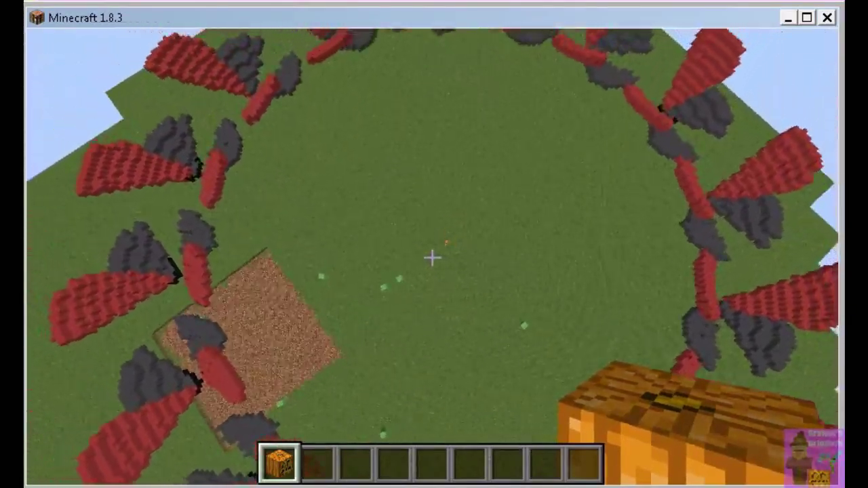
pyautogui.press('space')
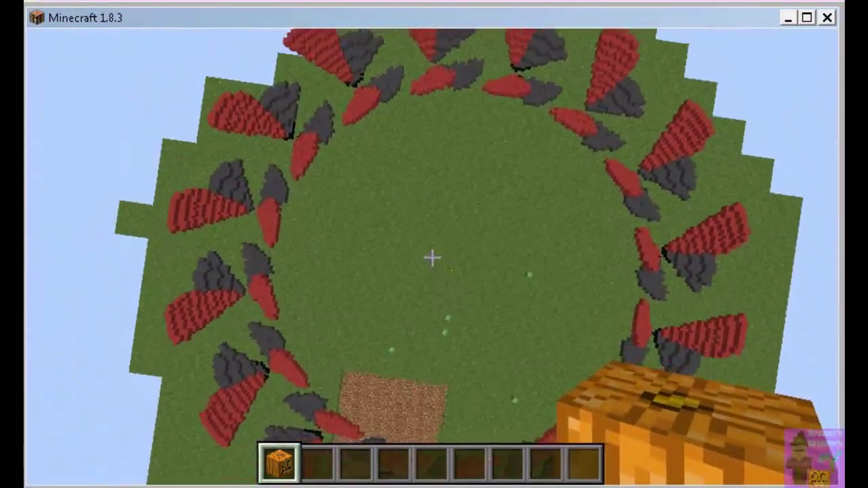
pyautogui.press('space')
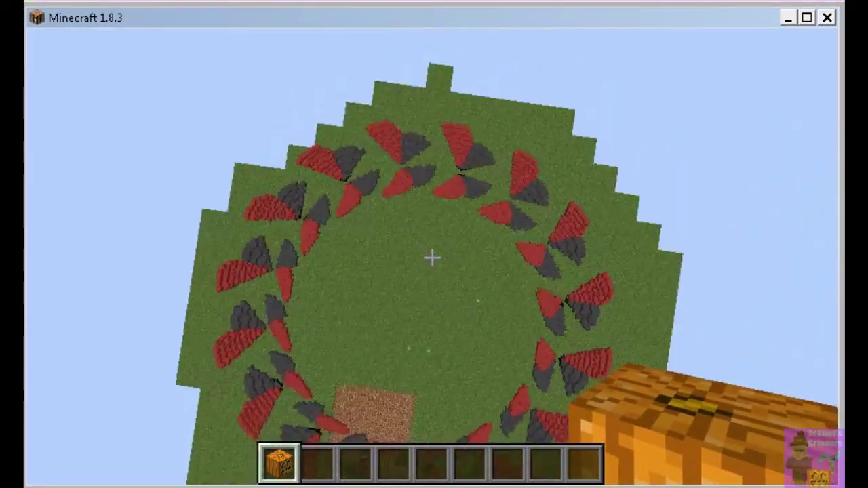
pyautogui.press('space')
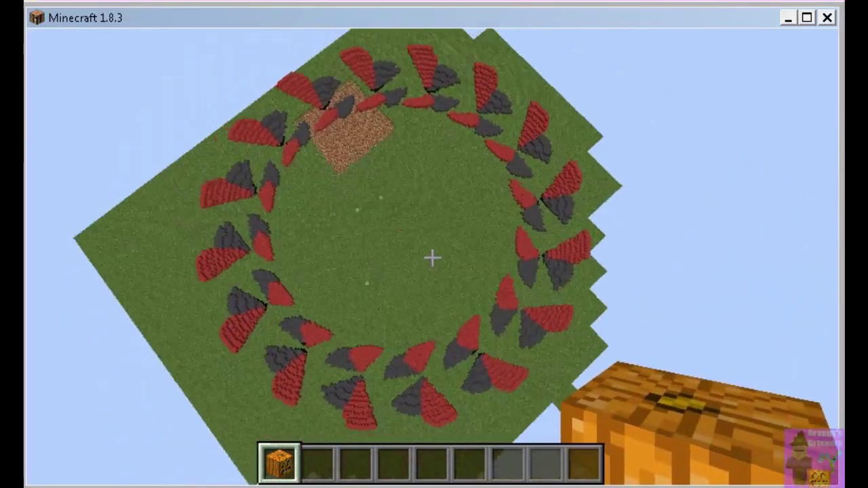
pyautogui.press('space')
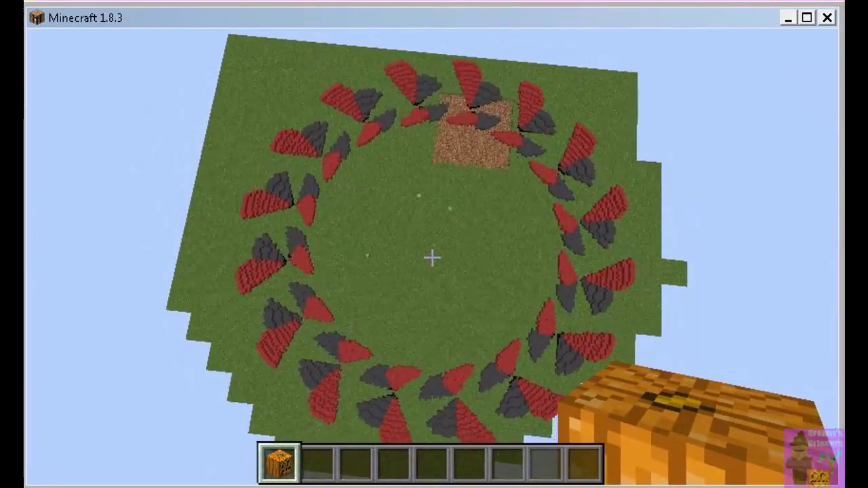
pyautogui.press('space')
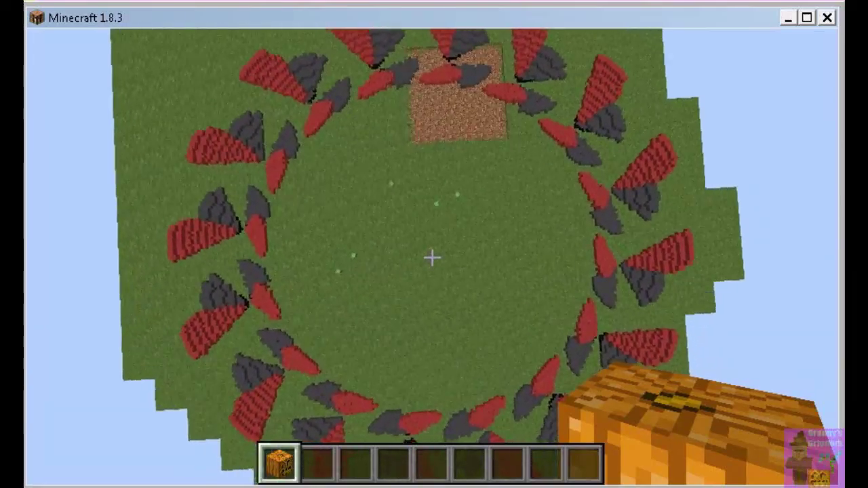
pyautogui.press('shift')
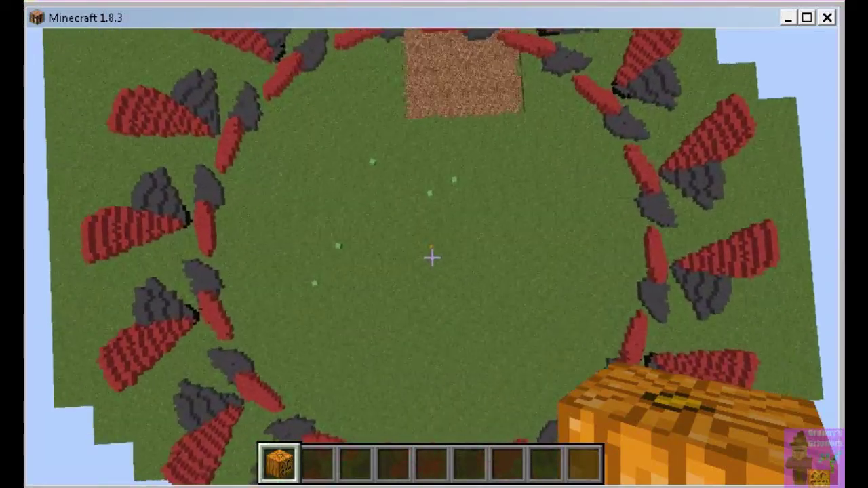
pyautogui.press('space')
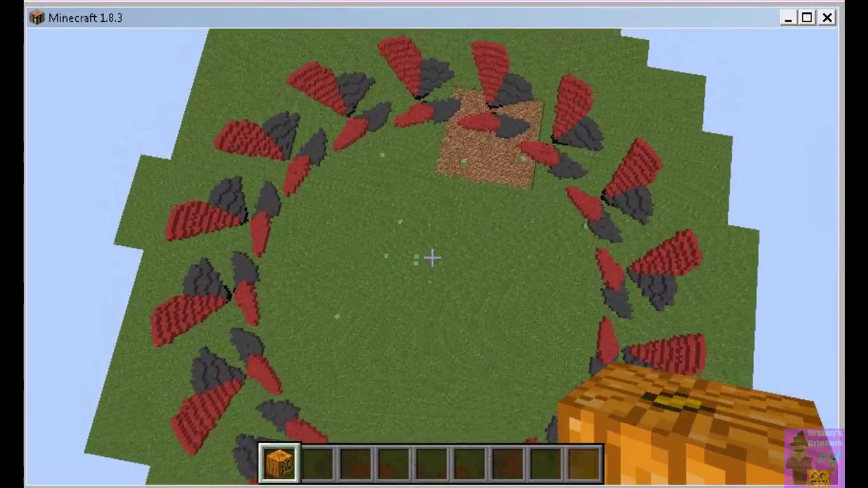
pyautogui.scroll(-1, 434, 258)
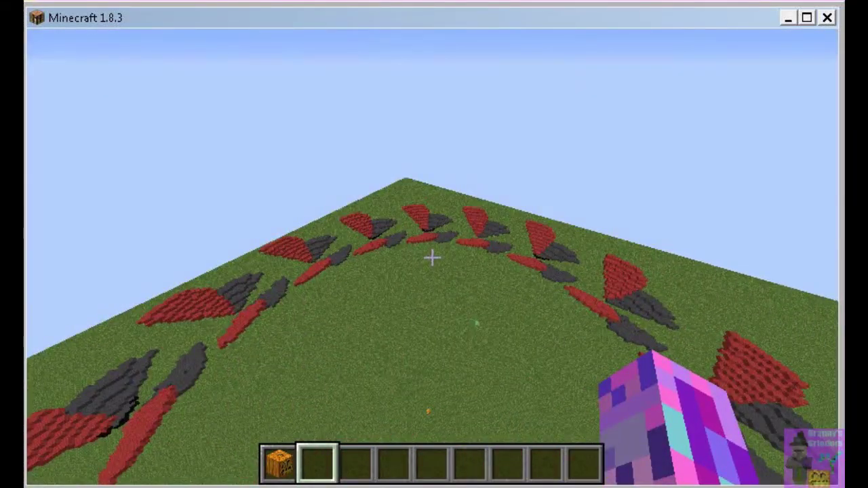
# Hide the arm and HUD with F1, then take an F2 screenshot of the ring.
pyautogui.press('q')
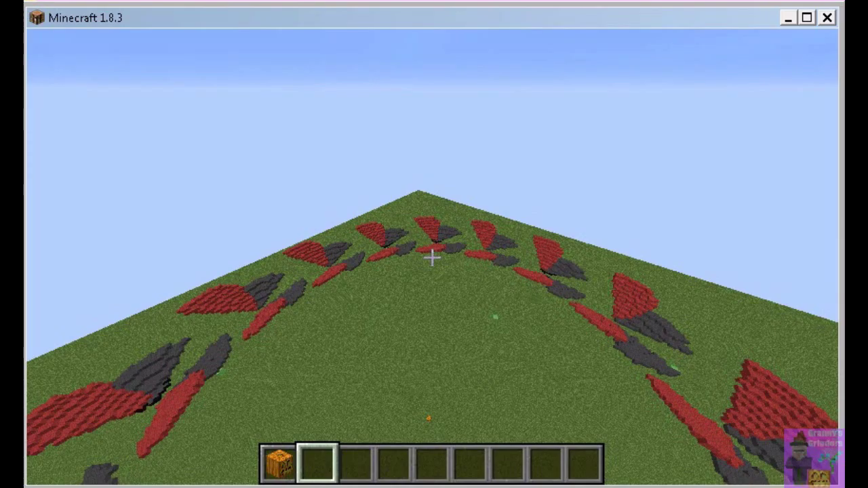
pyautogui.press('F1')
pyautogui.press('F1')
pyautogui.press('F2')
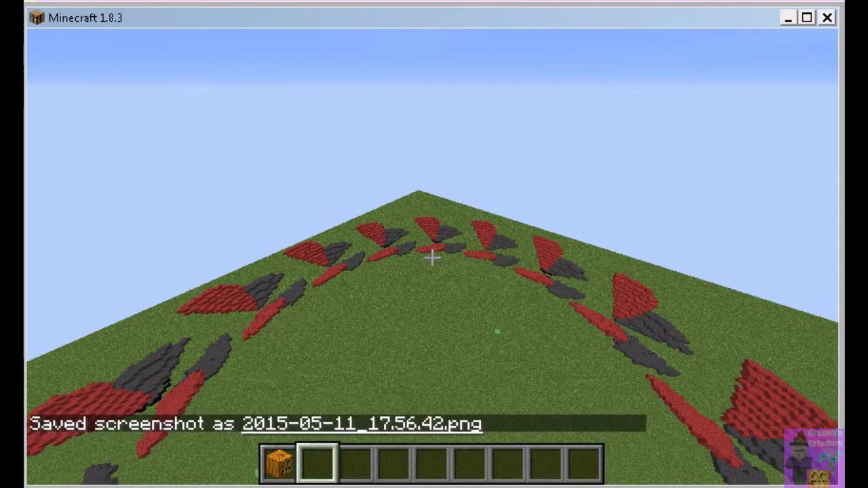
# Take a second F2 screenshot and toggle the F3 debug overlay on and off.
pyautogui.press('F2')
pyautogui.press('F3')
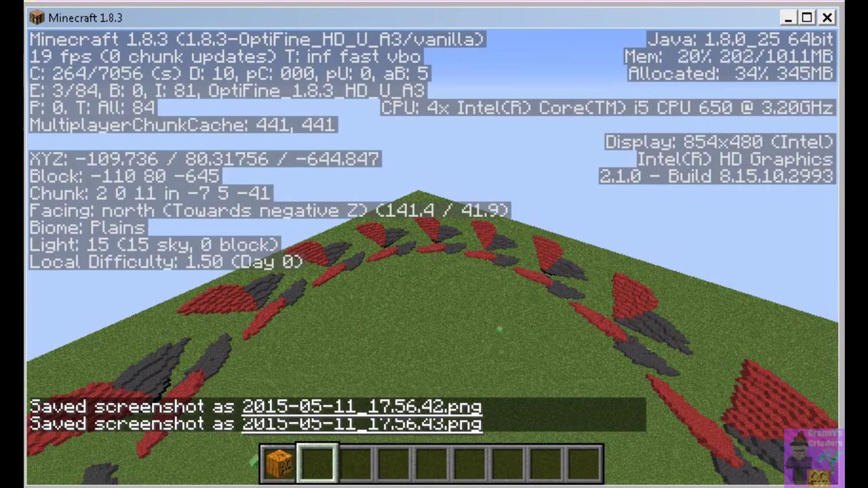
pyautogui.press('F3')
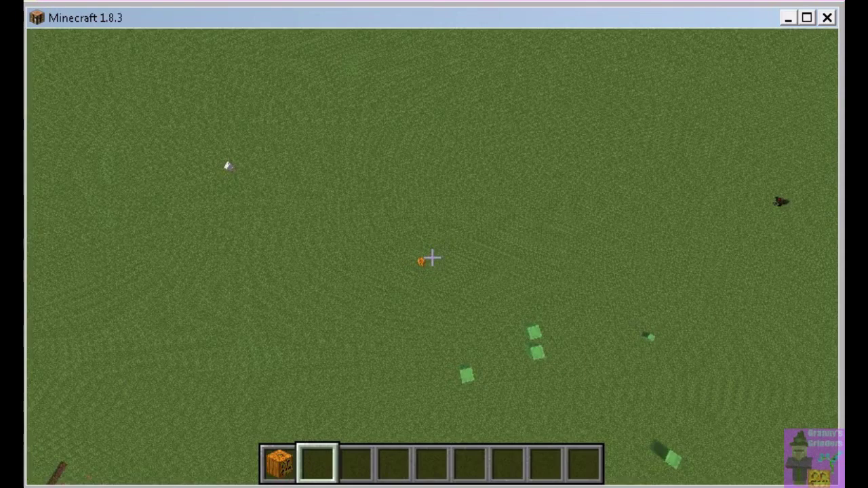
# Look across the grass platform, then save the world and quit to the title screen.
pyautogui.moveTo(433, 257); pyautogui.dragTo(433, 257)
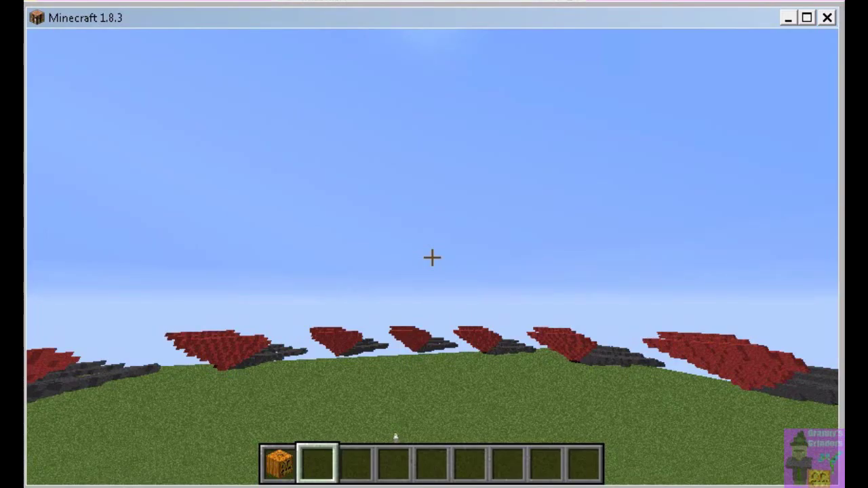
pyautogui.press('Escape')
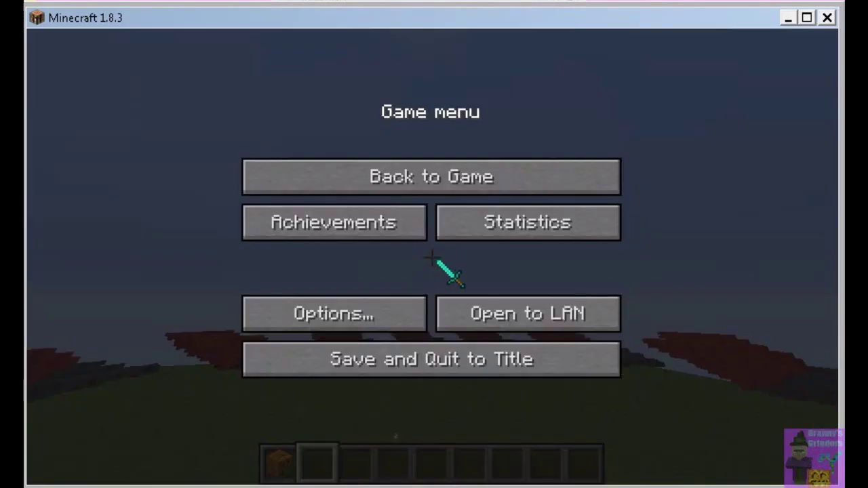
pyautogui.click(475, 359)
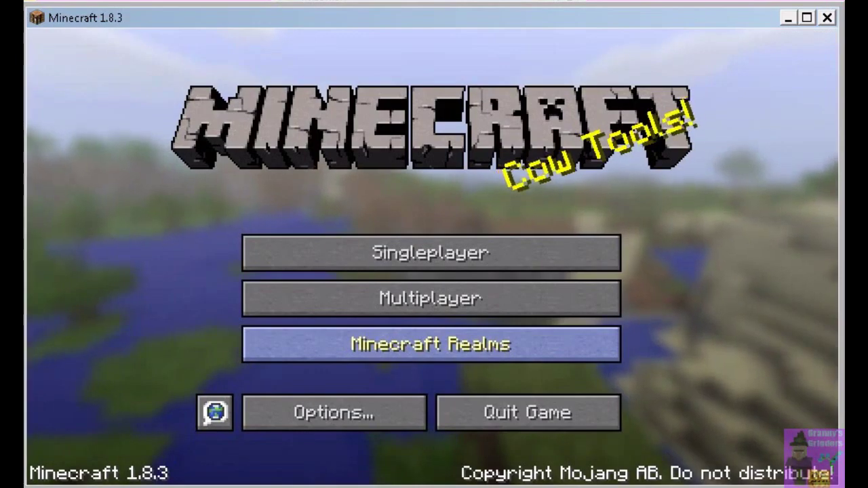